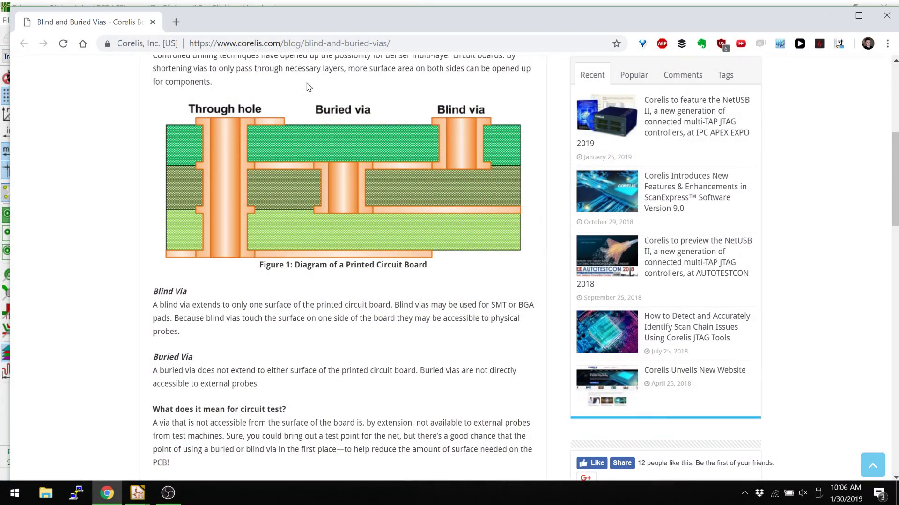
Back in Pcbnew, make the PWR.Cu and GND.Cu inner layers visible
{"action": "key", "text": "alt+Tab"}
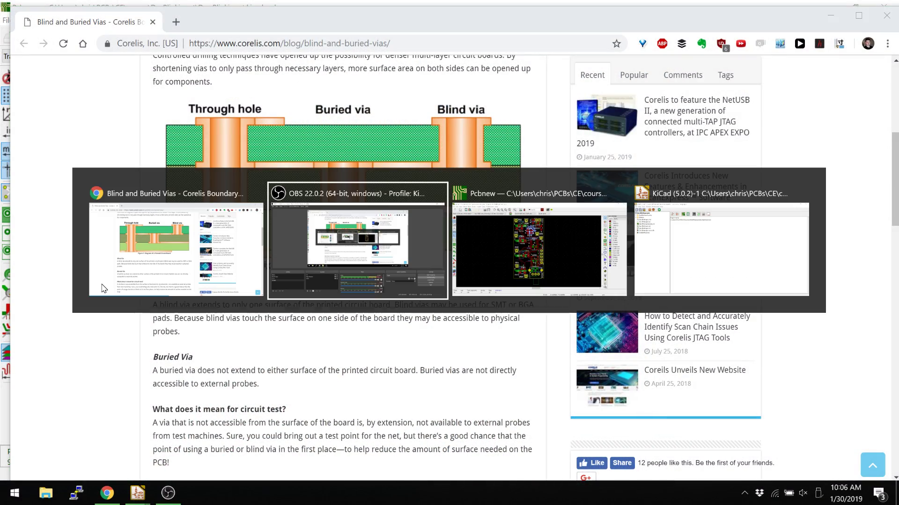
{"action": "key", "text": "alt+Tab"}
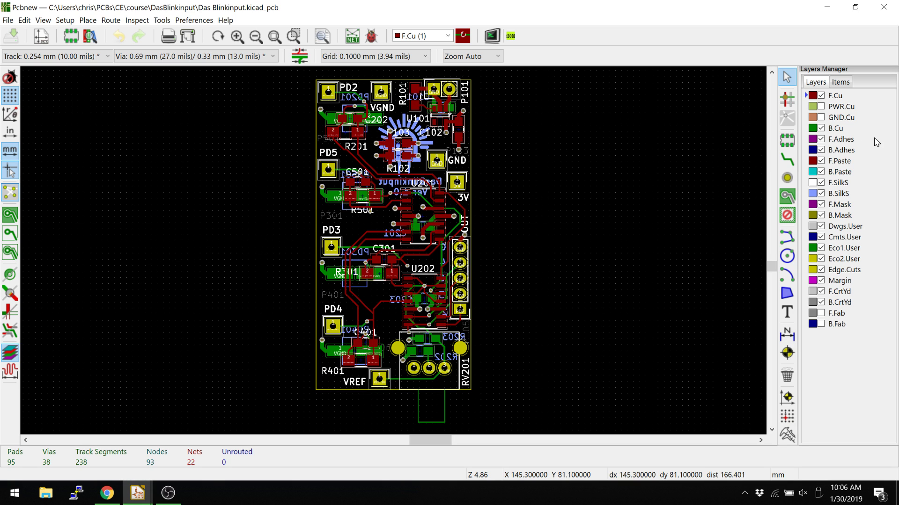
{"action": "left_click", "coordinate": [820, 106]}
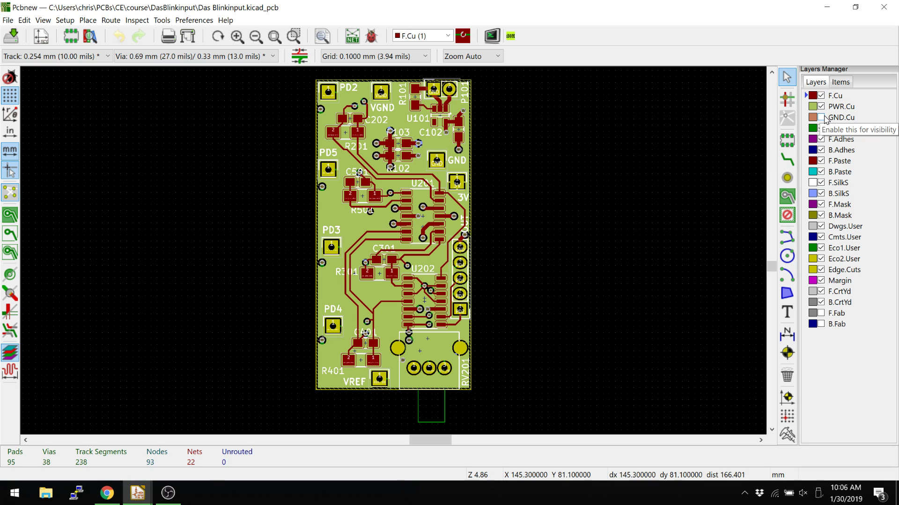
{"action": "left_click", "coordinate": [821, 117]}
{"action": "scroll", "coordinate": [391, 224], "scroll_direction": "up", "scroll_amount": 7}
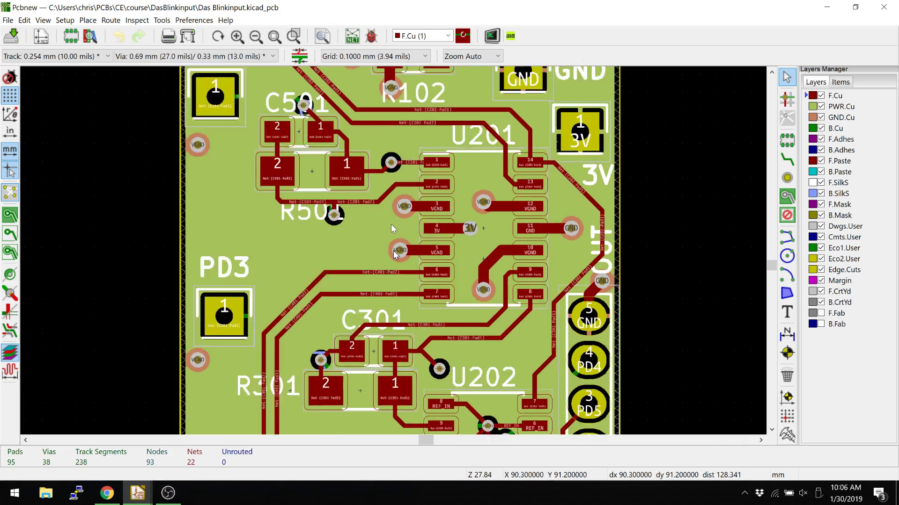
{"action": "scroll", "coordinate": [385, 257], "scroll_direction": "down", "scroll_amount": 4}
{"action": "scroll", "coordinate": [473, 235], "scroll_direction": "up", "scroll_amount": 2}
{"action": "scroll", "coordinate": [424, 158], "scroll_direction": "down", "scroll_amount": 5}
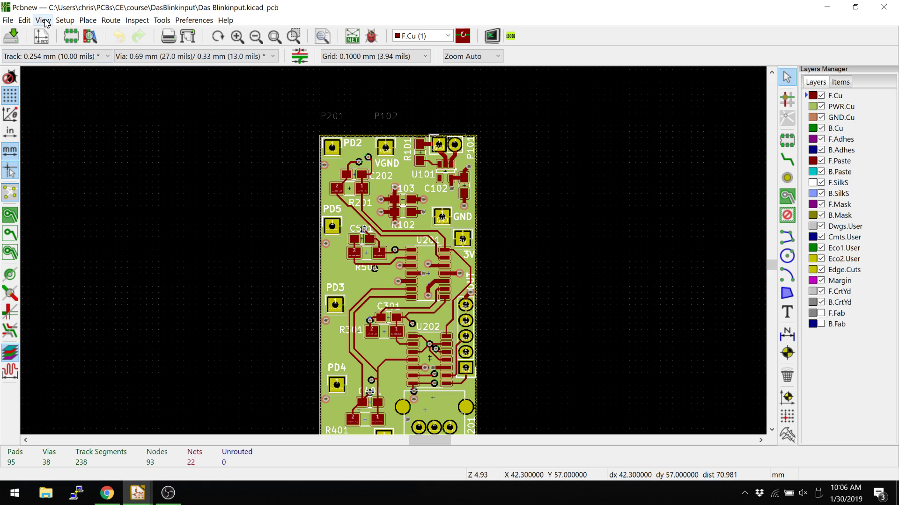
Allow blind/buried vias in the Design Rules and recentre the board
{"action": "left_click", "coordinate": [64, 21]}
{"action": "left_click", "coordinate": [73, 44]}
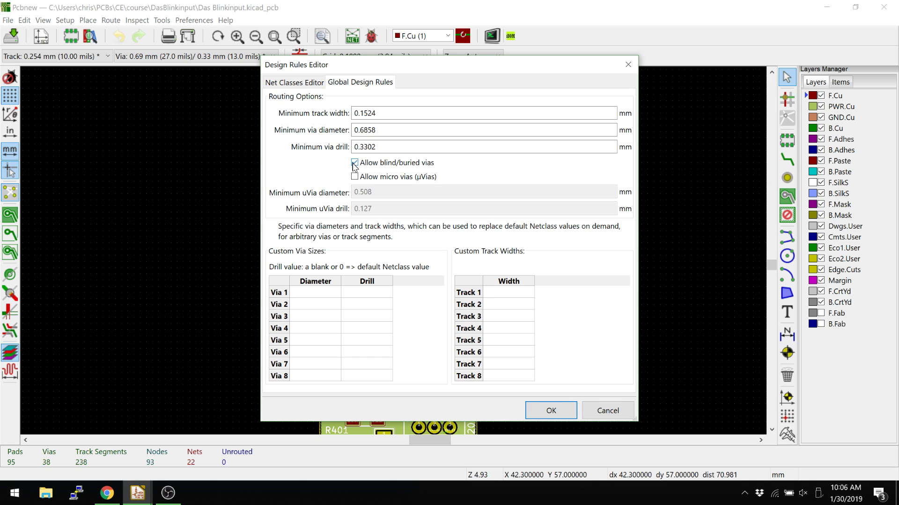
{"action": "left_click", "coordinate": [551, 412]}
{"action": "scroll", "coordinate": [429, 241], "scroll_direction": "up", "scroll_amount": 1}
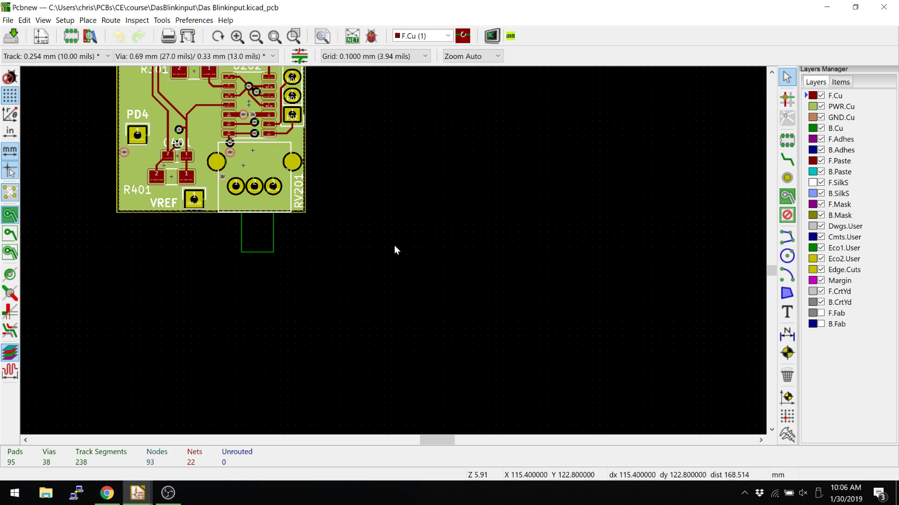
{"action": "middle_click_drag", "start_coordinate": [395, 245], "coordinate": [387, 280]}
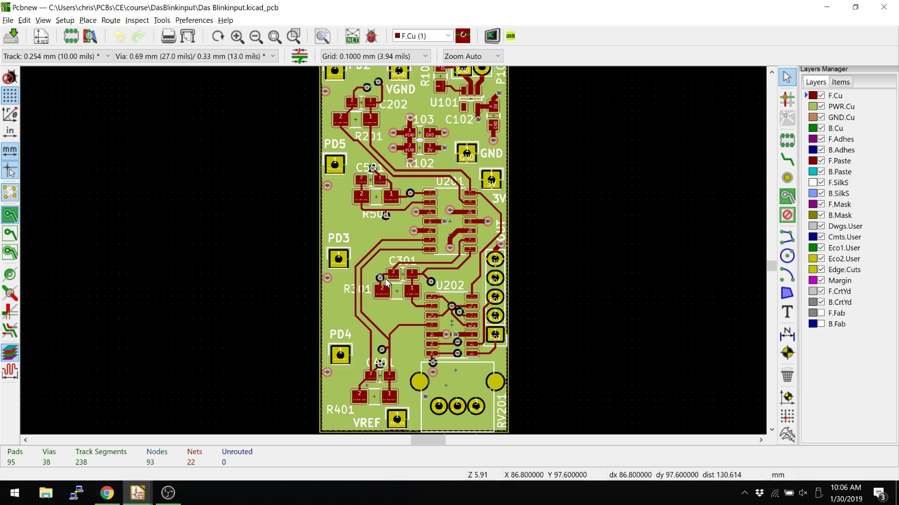
Open the 3D Viewer with Alt+3 and turn on the board body display
{"action": "key", "text": "alt+3"}
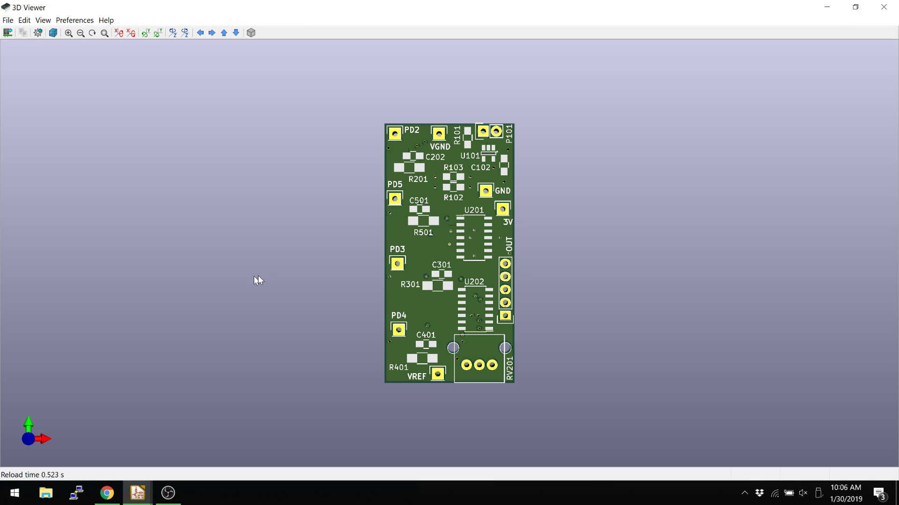
{"action": "left_click", "coordinate": [57, 21]}
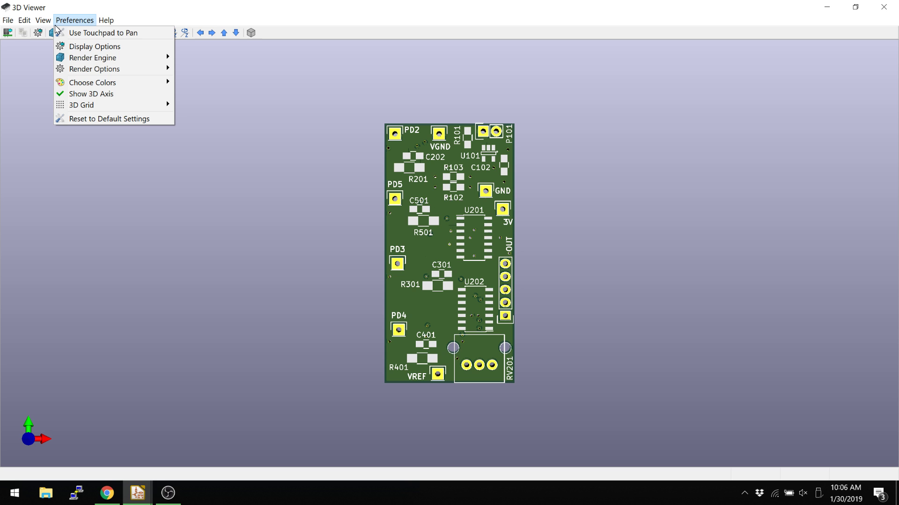
{"action": "left_click", "coordinate": [76, 45]}
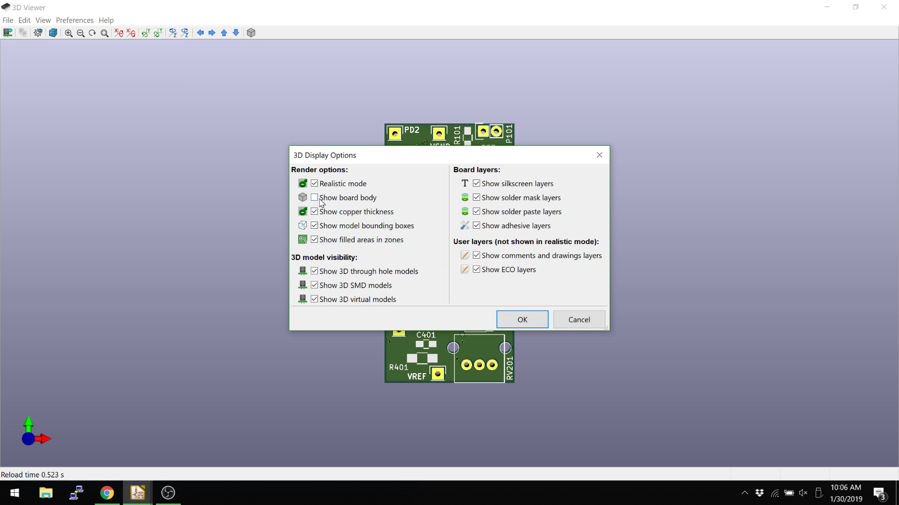
{"action": "left_click", "coordinate": [314, 199]}
{"action": "left_click", "coordinate": [518, 319]}
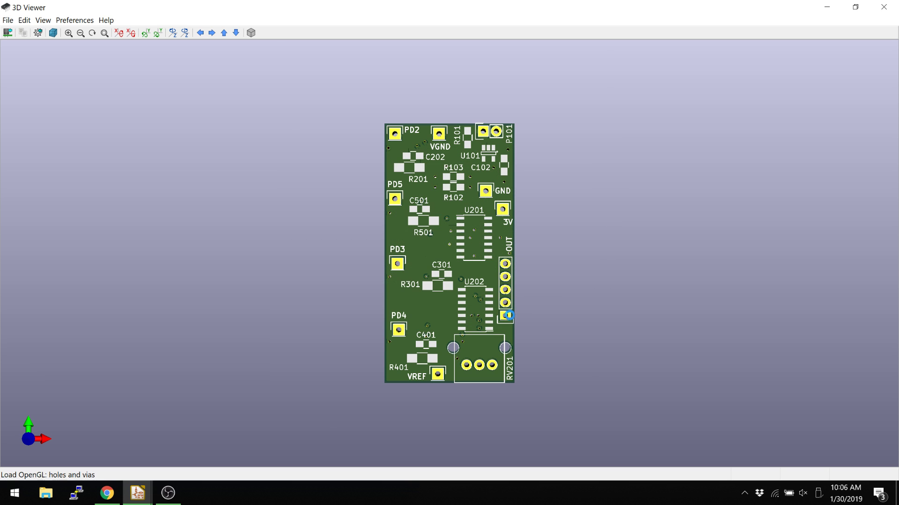
Orbit and zoom the 3D board to tilted, edge-on and underside views
{"action": "left_click_drag", "start_coordinate": [521, 303], "coordinate": [564, 344]}
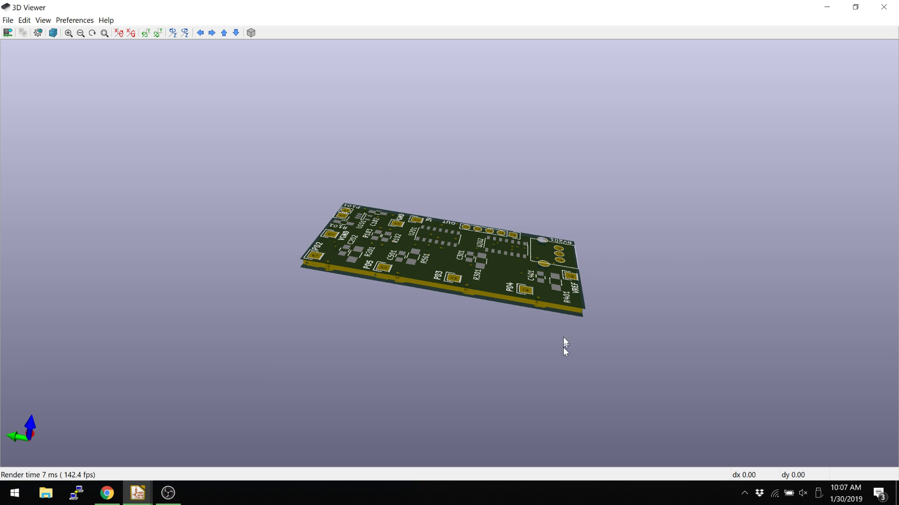
{"action": "scroll", "coordinate": [485, 305], "scroll_direction": "up", "scroll_amount": 2}
{"action": "scroll", "coordinate": [570, 302], "scroll_direction": "up", "scroll_amount": 2}
{"action": "left_click_drag", "start_coordinate": [571, 303], "coordinate": [532, 203]}
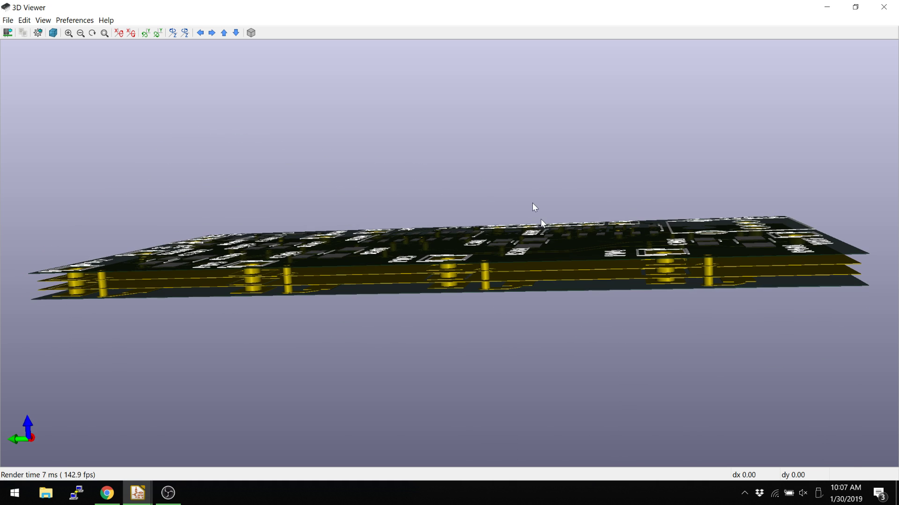
{"action": "left_click_drag", "start_coordinate": [552, 280], "coordinate": [575, 315]}
{"action": "scroll", "coordinate": [572, 321], "scroll_direction": "up", "scroll_amount": 2}
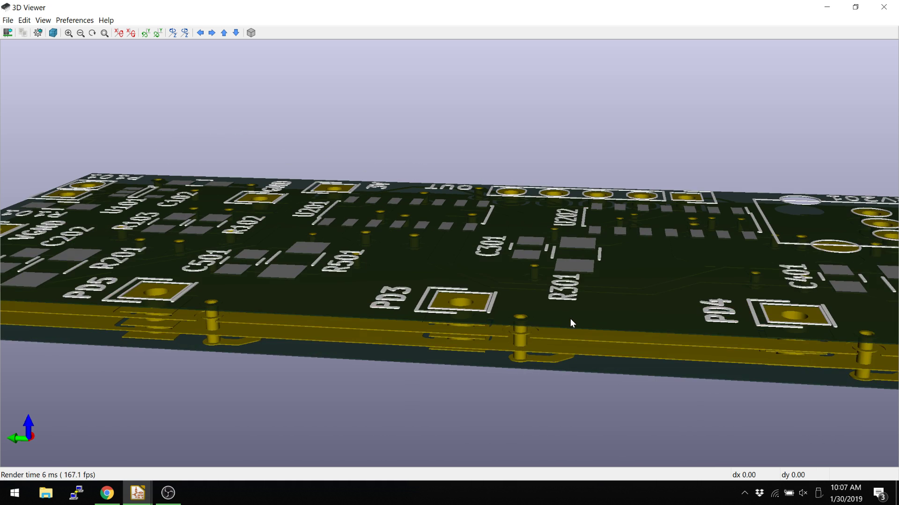
{"action": "scroll", "coordinate": [428, 253], "scroll_direction": "up", "scroll_amount": 2}
{"action": "left_click_drag", "start_coordinate": [428, 253], "coordinate": [317, 207]}
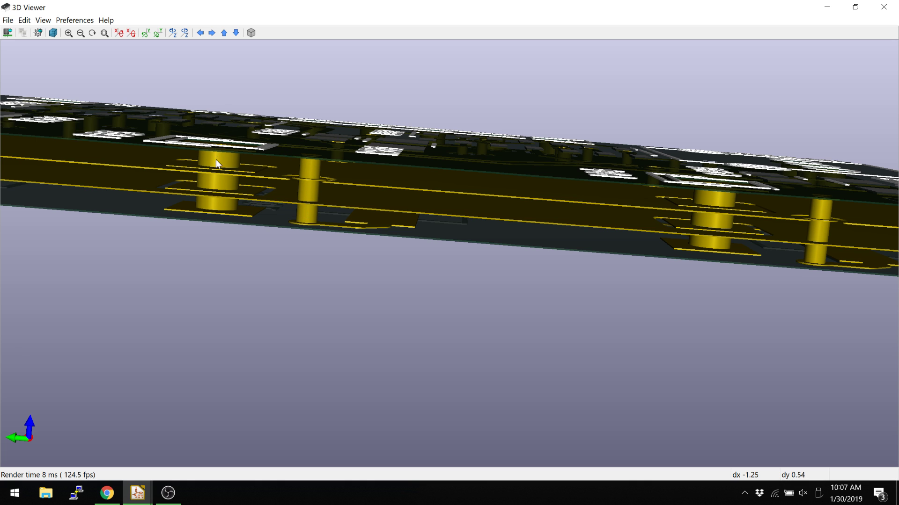
In Pcbnew, start routing a track from C501's pad 1
{"action": "key", "text": "alt+Tab"}
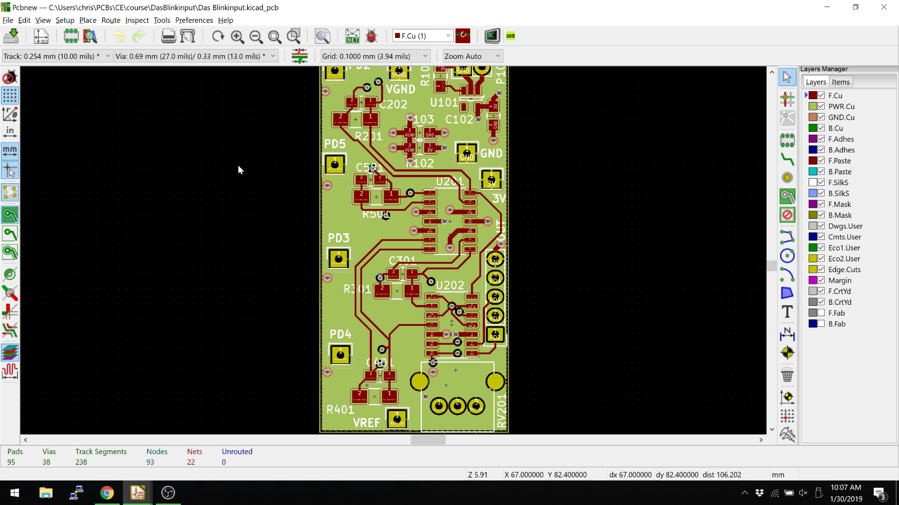
{"action": "scroll", "coordinate": [396, 250], "scroll_direction": "up", "scroll_amount": 6}
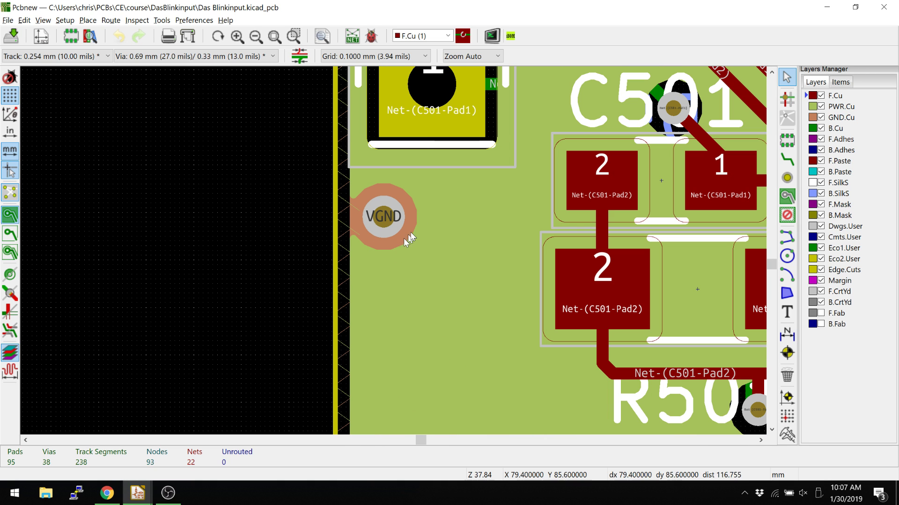
{"action": "key", "text": "x"}
{"action": "left_click", "coordinate": [431, 86]}
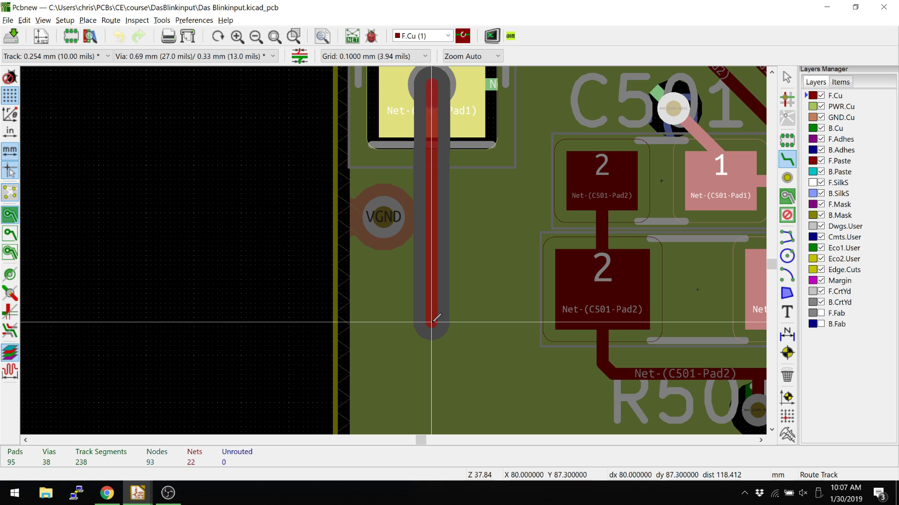
End the track with a blind/buried via and continue downward on PWR.Cu
{"action": "right_click", "coordinate": [437, 318]}
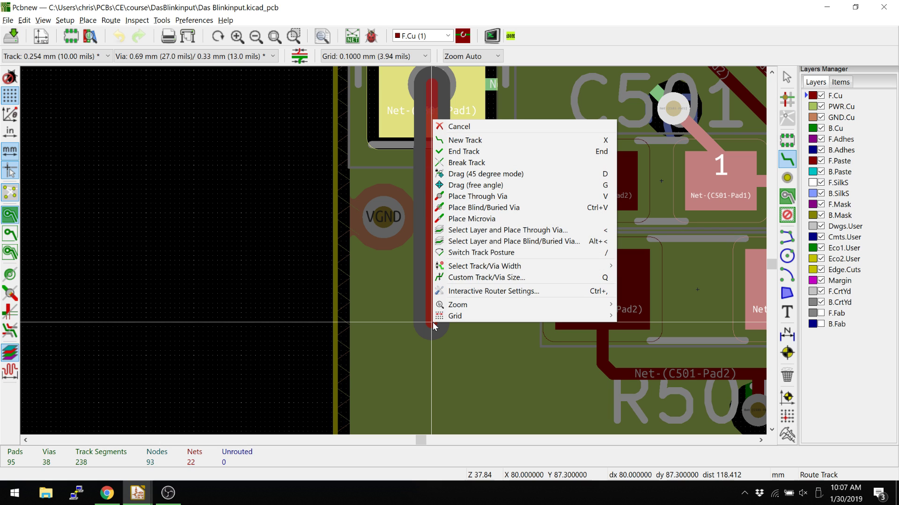
{"action": "left_click", "coordinate": [466, 209]}
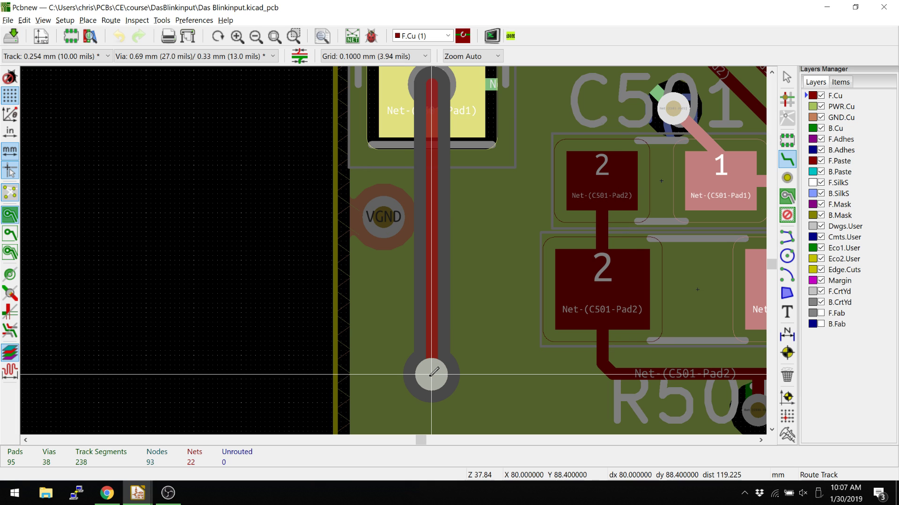
{"action": "left_click", "coordinate": [431, 374]}
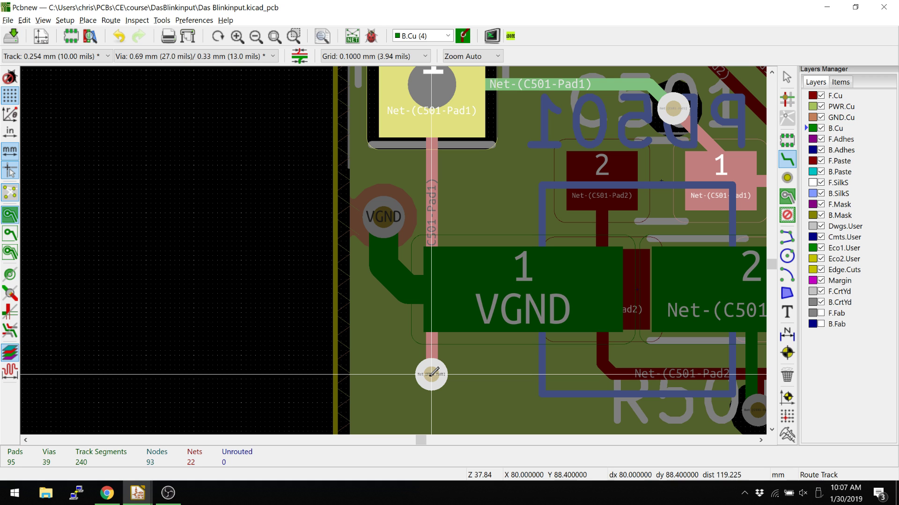
{"action": "key", "text": "F5"}
{"action": "left_click", "coordinate": [431, 374]}
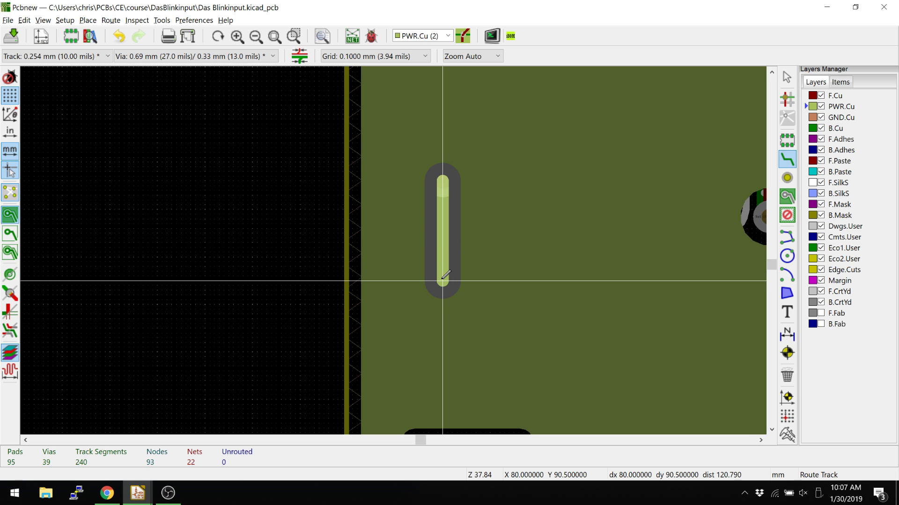
Finish the PWR.Cu track segment at the via and cancel the extra track
{"action": "key", "text": "Escape"}
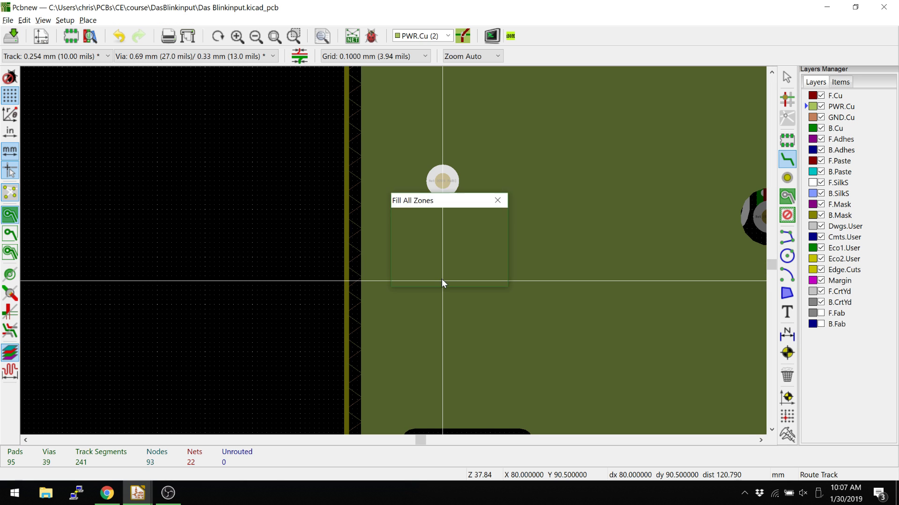
{"action": "left_click", "coordinate": [443, 279]}
{"action": "key", "text": "Escape"}
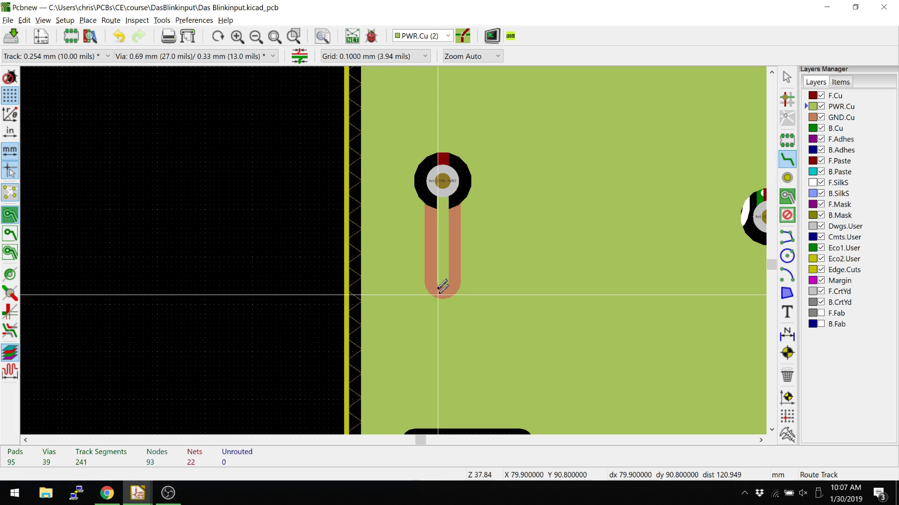
Tilt the board in the 3D Viewer to see the vias edge-on
{"action": "scroll", "coordinate": [442, 180], "scroll_direction": "up", "scroll_amount": 3}
{"action": "scroll", "coordinate": [397, 246], "scroll_direction": "down", "scroll_amount": 1}
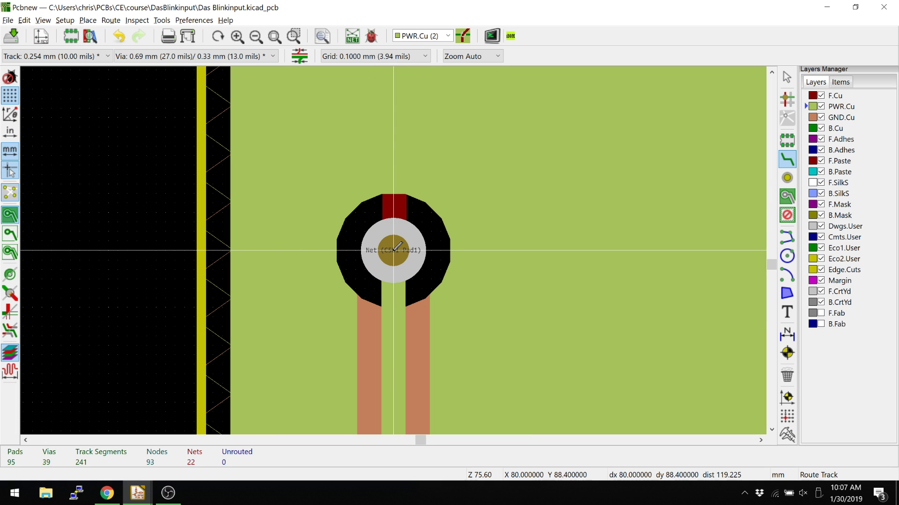
{"action": "key", "text": "alt+Tab"}
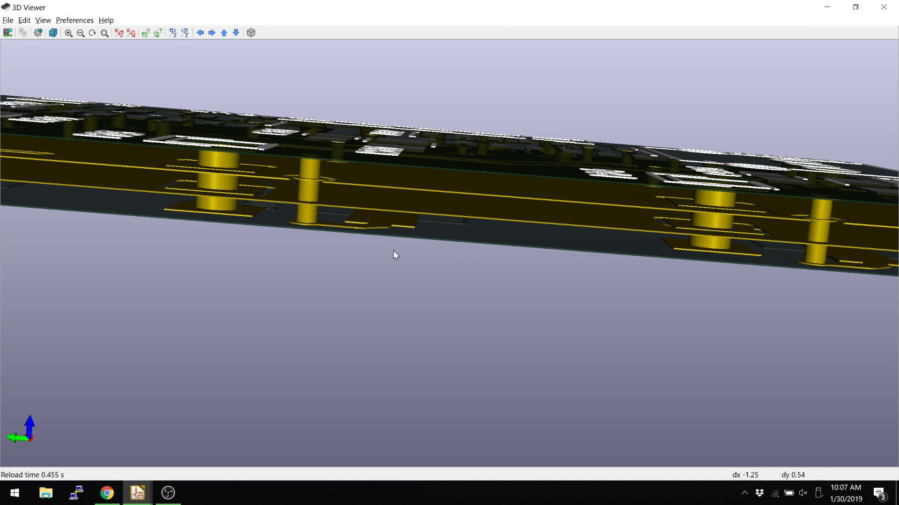
{"action": "left_click_drag", "start_coordinate": [398, 231], "coordinate": [357, 254]}
In Pcbnew, start a PWR.Cu track from the pad and extend it downward
{"action": "key", "text": "alt+Tab"}
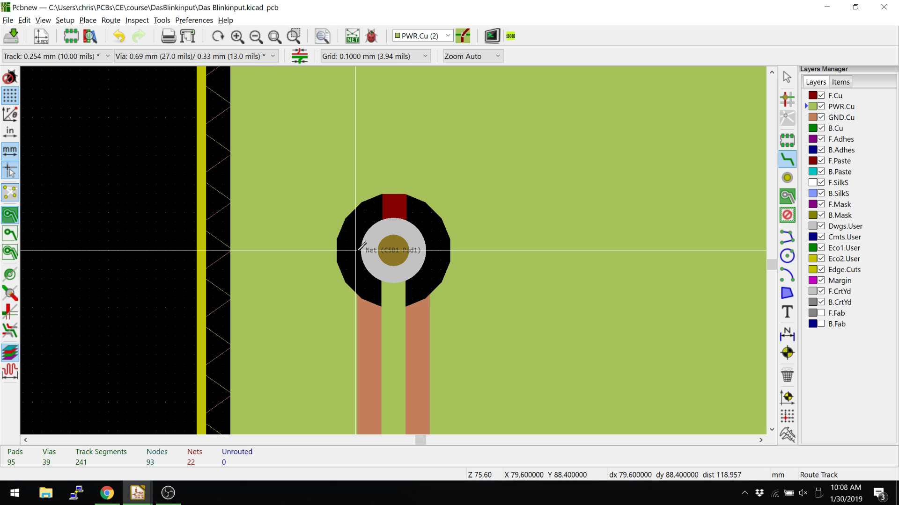
{"action": "right_click", "coordinate": [397, 255]}
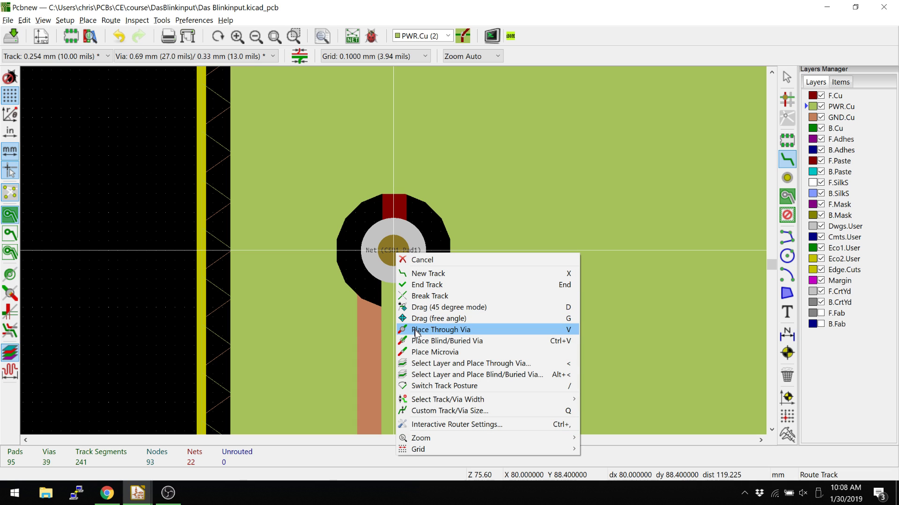
{"action": "left_click", "coordinate": [424, 352]}
{"action": "scroll", "coordinate": [393, 250], "scroll_direction": "down", "scroll_amount": 2}
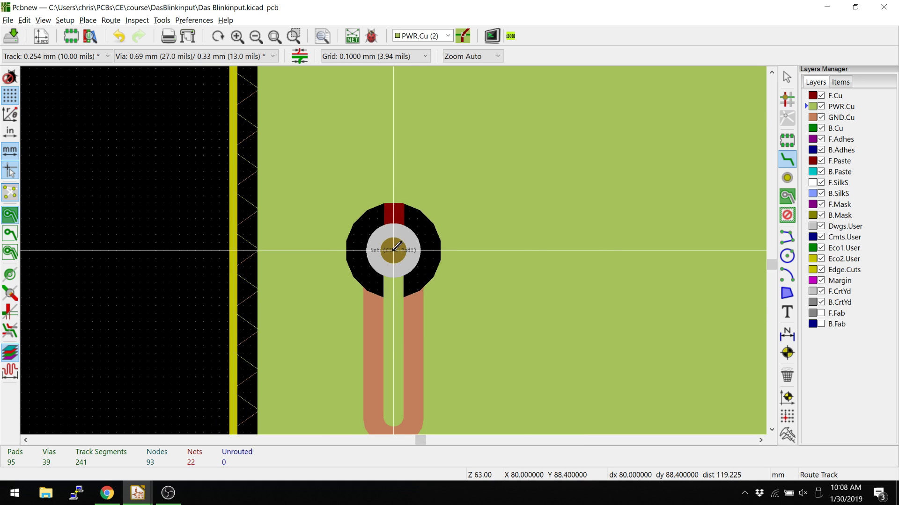
{"action": "left_click", "coordinate": [399, 245]}
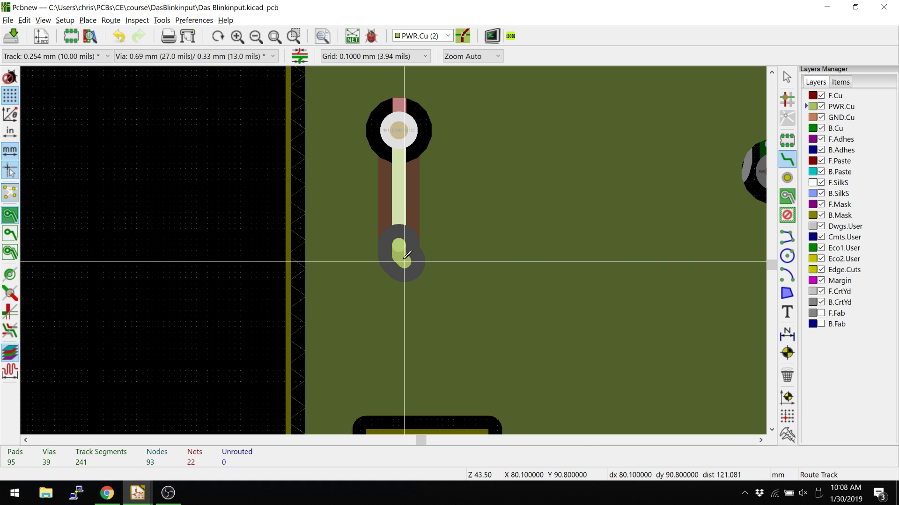
Add a blind/buried via at the track end and finish an F.Cu track near PD3
{"action": "right_click", "coordinate": [399, 256]}
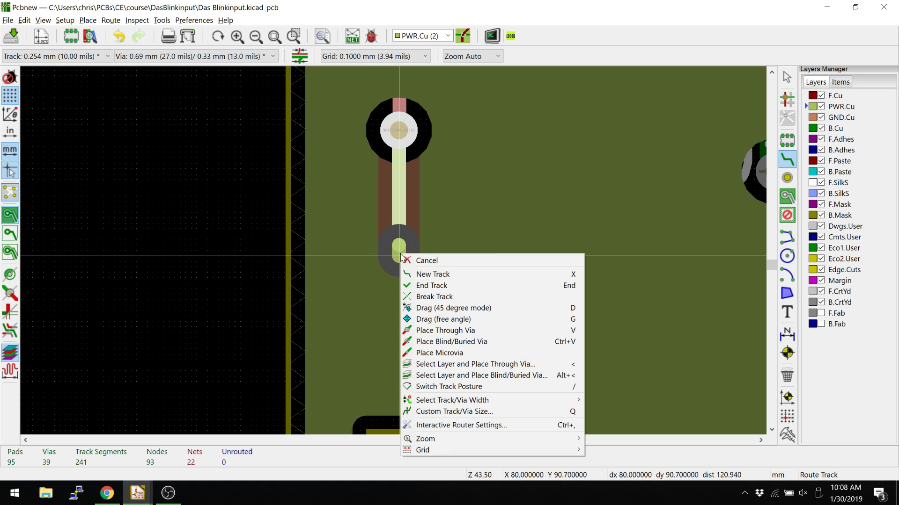
{"action": "left_click", "coordinate": [428, 342]}
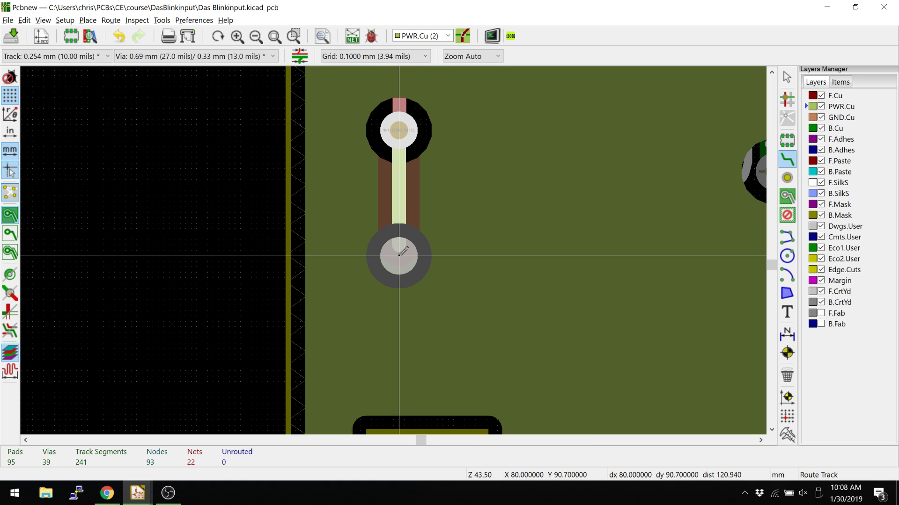
{"action": "left_click", "coordinate": [398, 256]}
{"action": "scroll", "coordinate": [398, 255], "scroll_direction": "up", "scroll_amount": 3}
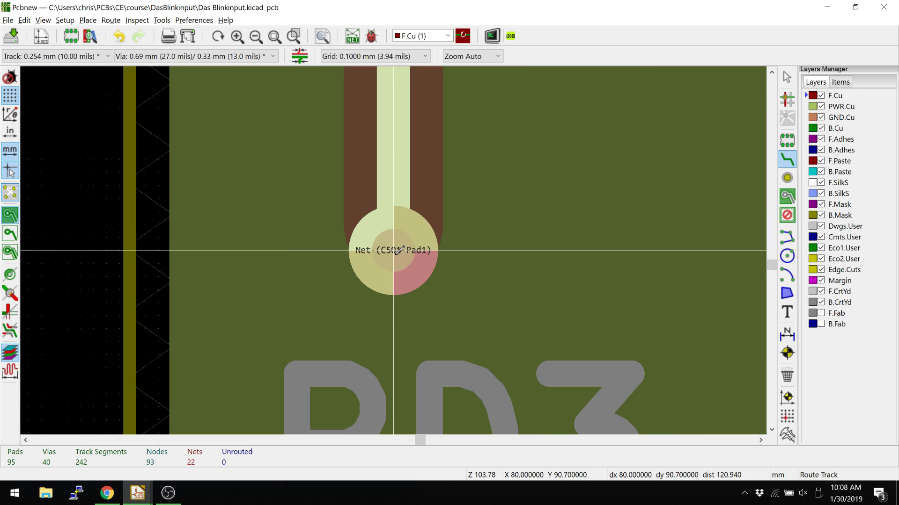
{"action": "scroll", "coordinate": [393, 251], "scroll_direction": "down", "scroll_amount": 2}
{"action": "key", "text": "F4"}
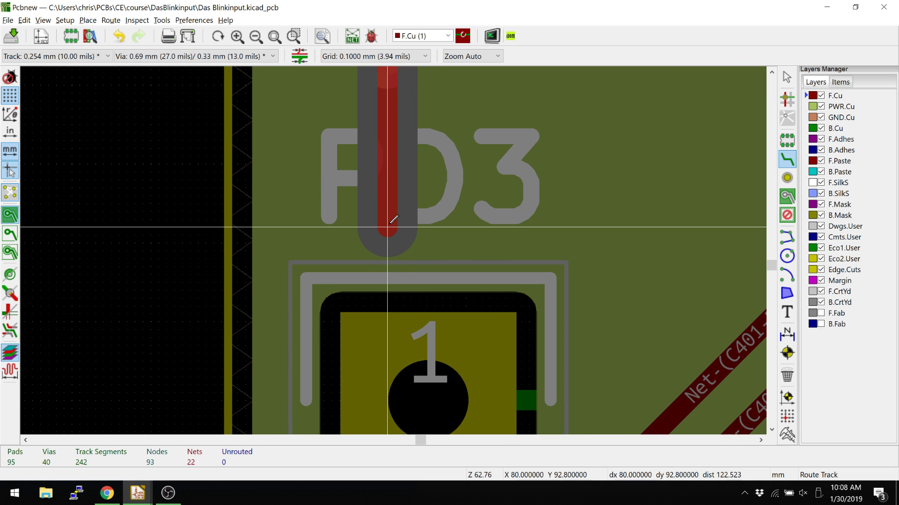
{"action": "double_click", "coordinate": [386, 240]}
{"action": "key", "text": "alt+Tab"}
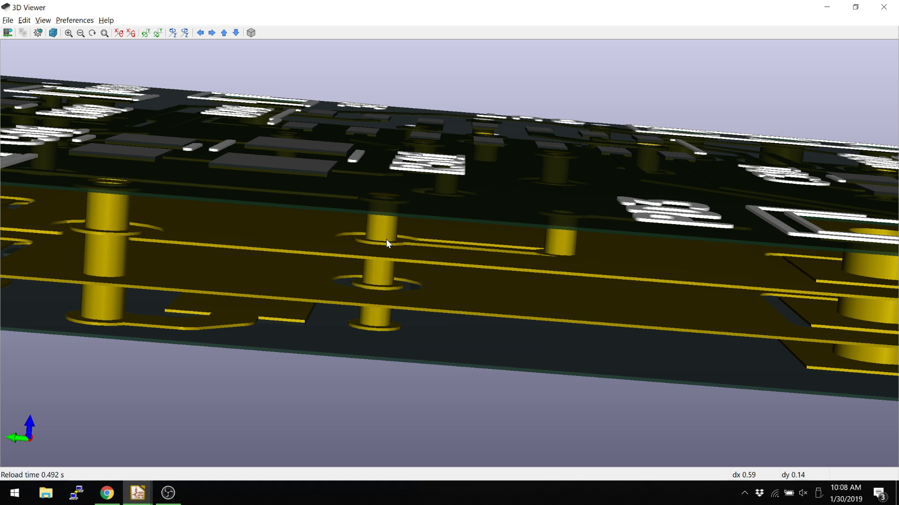
{"action": "left_click_drag", "start_coordinate": [387, 240], "coordinate": [493, 124]}
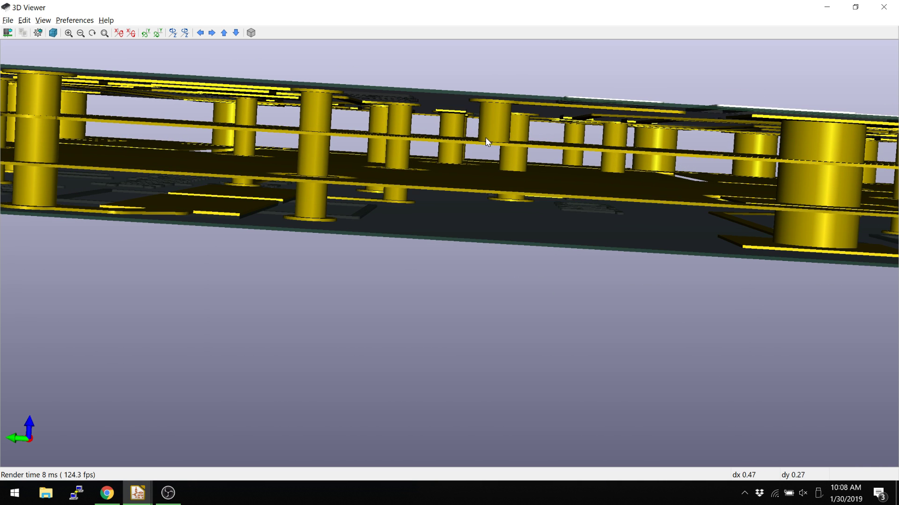
{"action": "key", "text": "alt+Tab"}
{"action": "key", "text": "alt+Tab"}
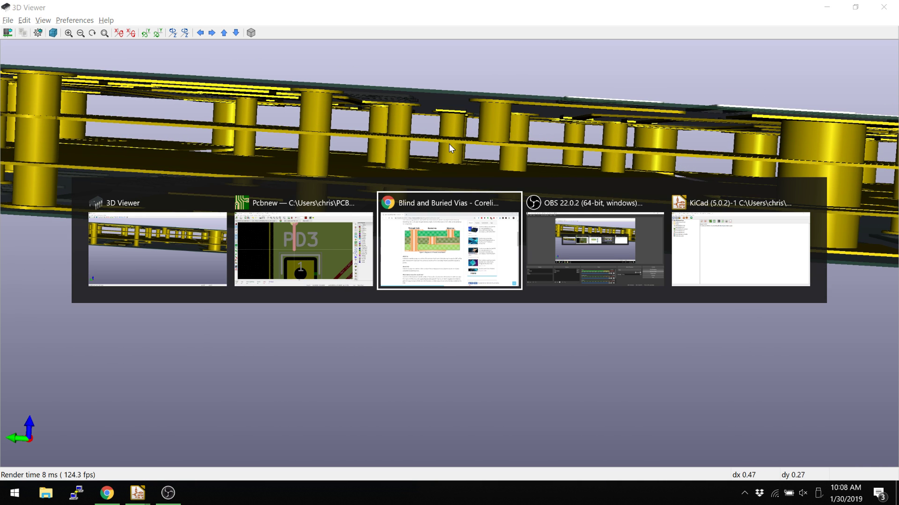
{"action": "key", "text": "alt+Tab"}
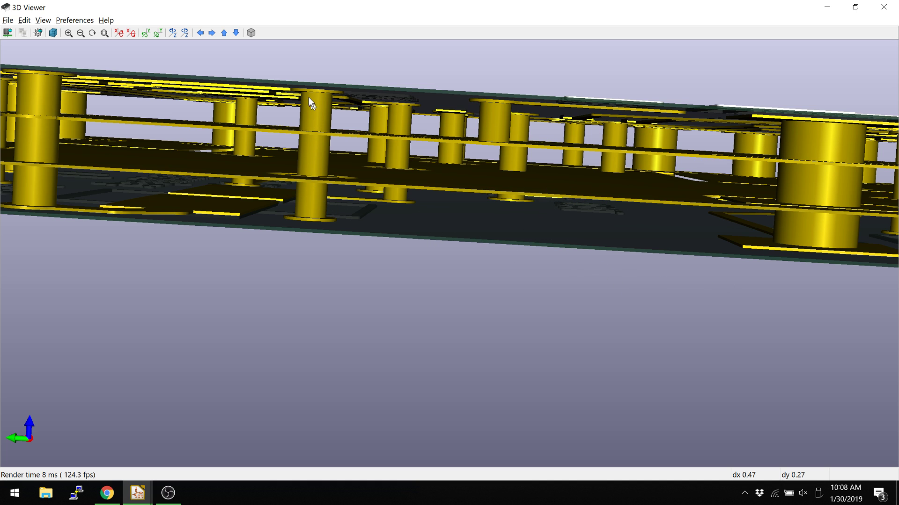
{"action": "key", "text": "alt+Tab"}
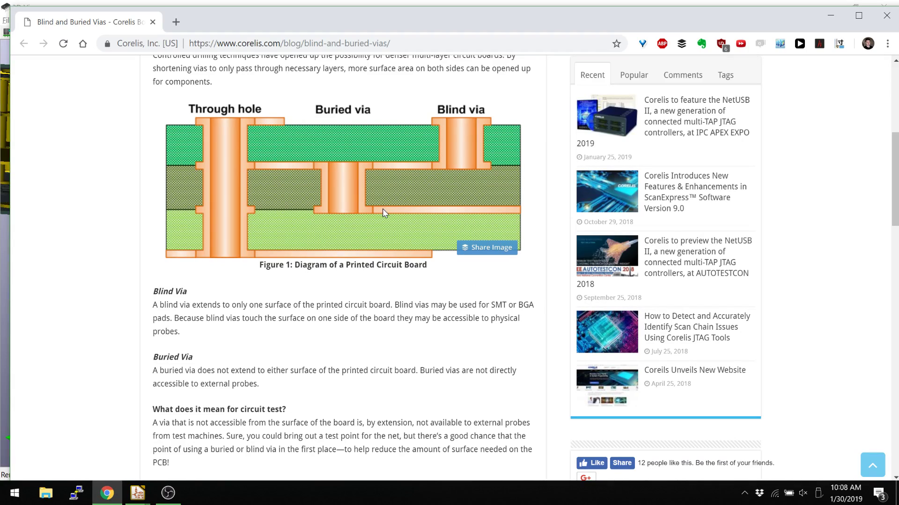
{"action": "key", "text": "alt+Tab"}
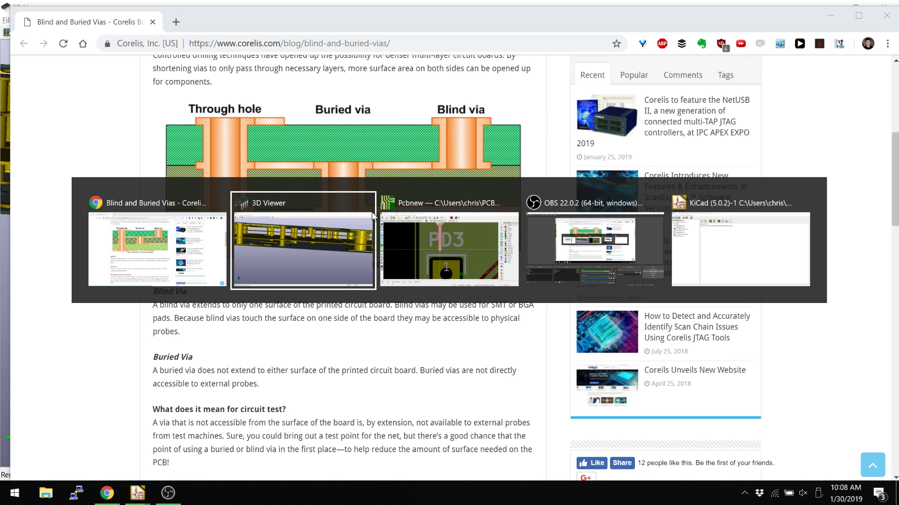
{"action": "key", "text": "alt+Tab"}
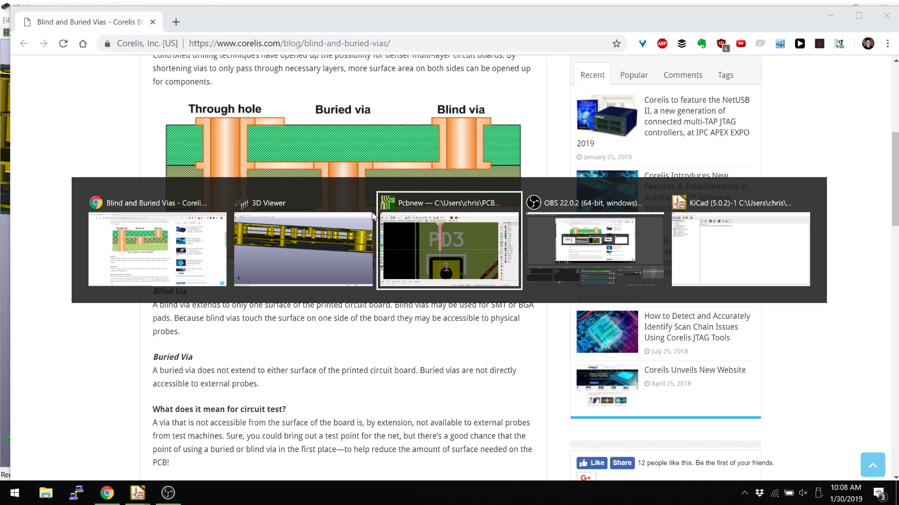
Start a track from the via above PD3 and move it onto PWR.Cu
{"action": "scroll", "coordinate": [417, 295], "scroll_direction": "up", "scroll_amount": 3}
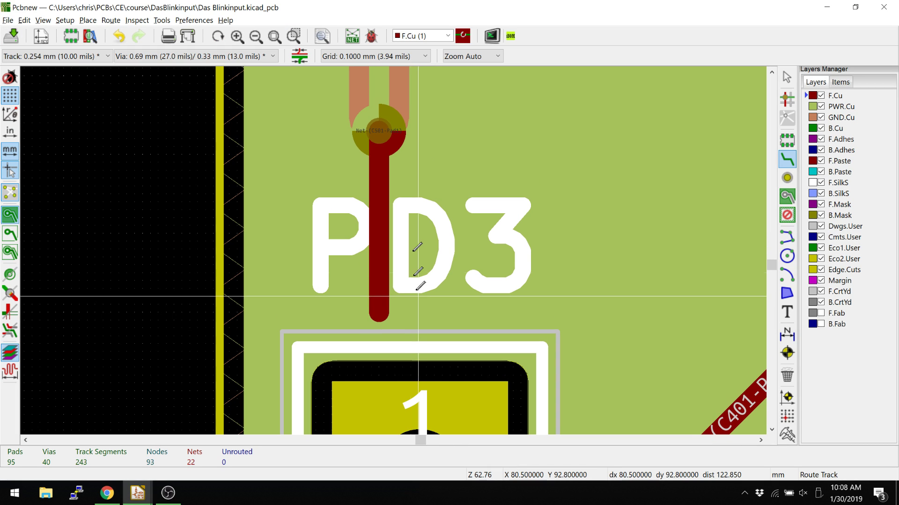
{"action": "left_click", "coordinate": [379, 130]}
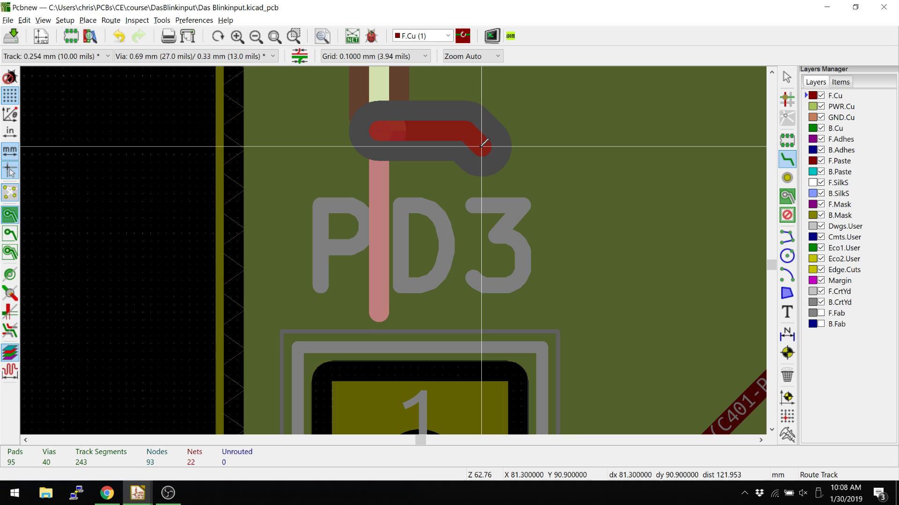
{"action": "key", "text": "F5"}
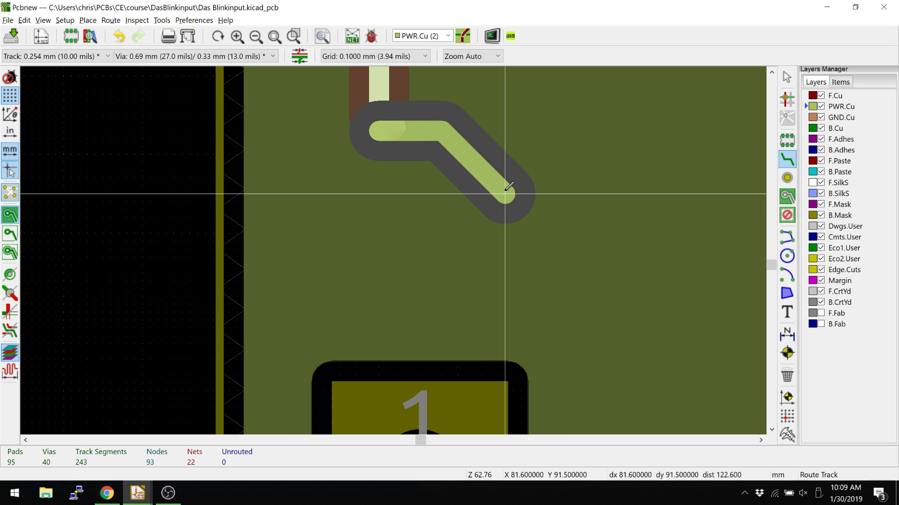
Place a blind/buried via beside the PD3 label, route a short GND.Cu track, and refill zones
{"action": "right_click", "coordinate": [505, 189]}
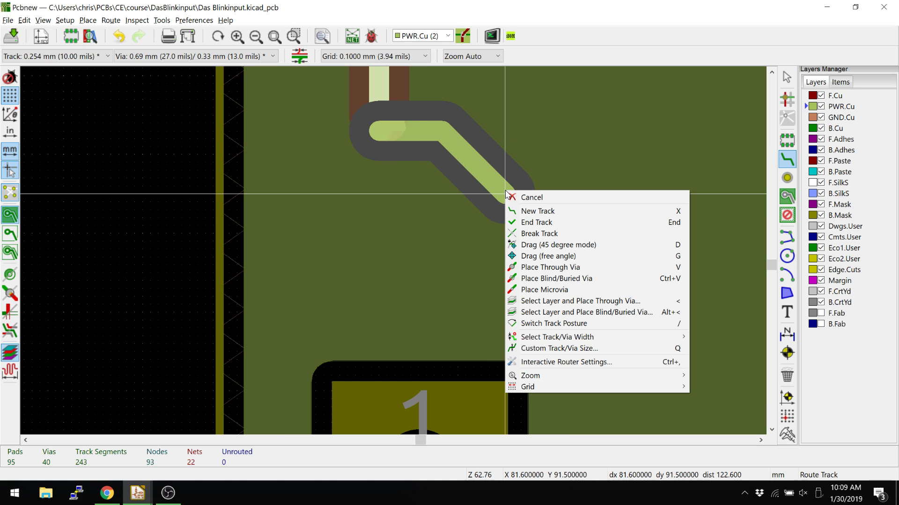
{"action": "left_click", "coordinate": [541, 282]}
{"action": "left_click", "coordinate": [481, 232]}
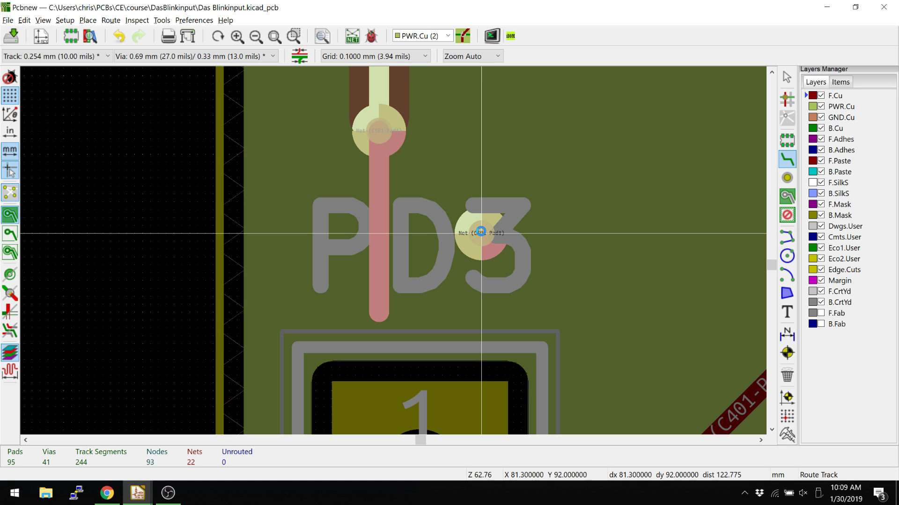
{"action": "key", "text": "F6"}
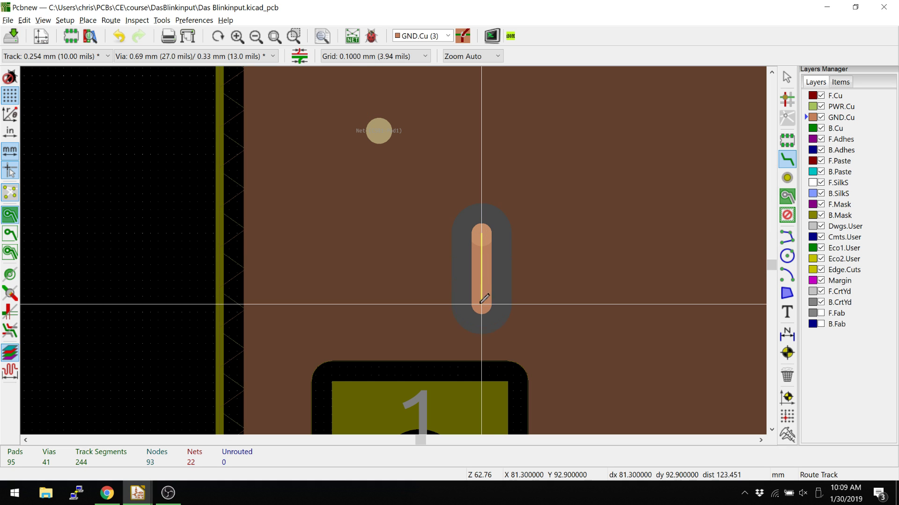
{"action": "double_click", "coordinate": [481, 320]}
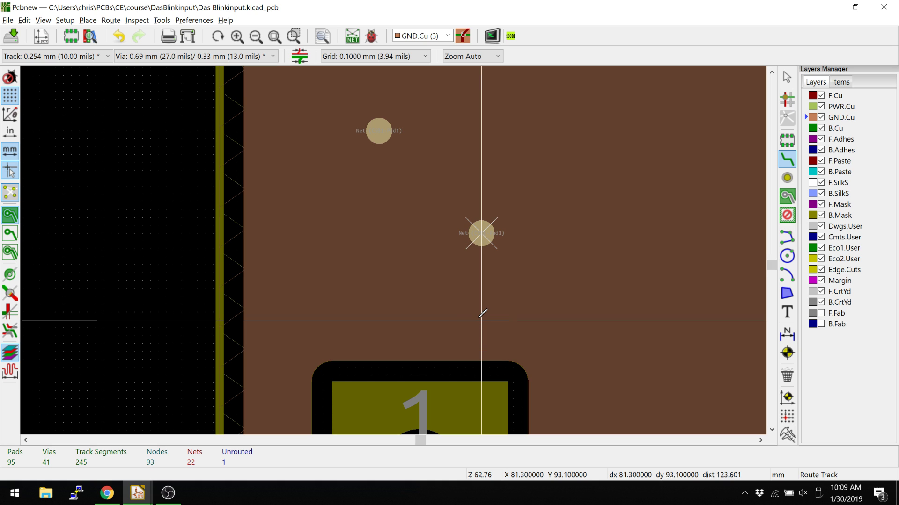
{"action": "key", "text": "b"}
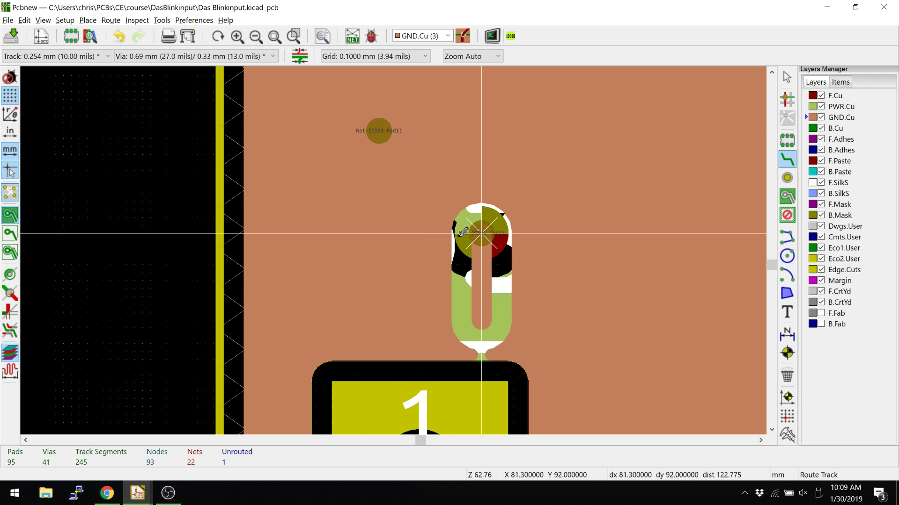
{"action": "key", "text": "alt+Tab"}
{"action": "key", "text": "alt+Tab"}
Tilt the 3D board to a level side view, then return to Pcbnew
{"action": "key", "text": "Tab"}
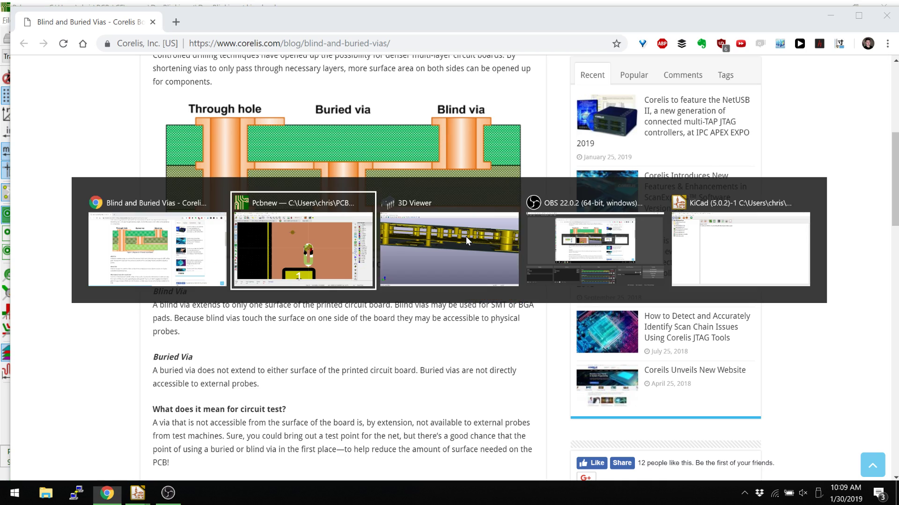
{"action": "left_click_drag", "start_coordinate": [446, 196], "coordinate": [409, 185]}
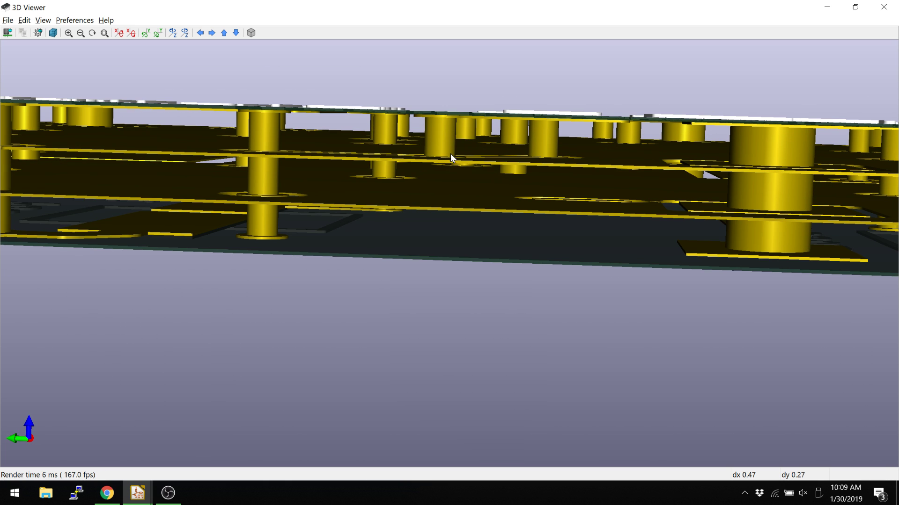
{"action": "key", "text": "alt+Tab"}
{"action": "key", "text": "alt+Tab"}
{"action": "key", "text": "alt+Tab"}
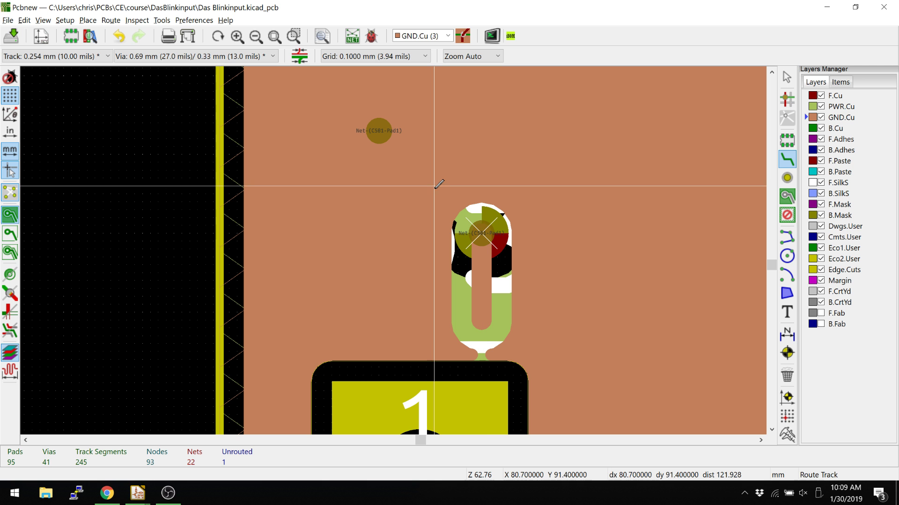
Set the via beside PD3 to start on PWR.Cu and end on GND.Cu
{"action": "key", "text": "Escape"}
{"action": "left_click", "coordinate": [483, 232]}
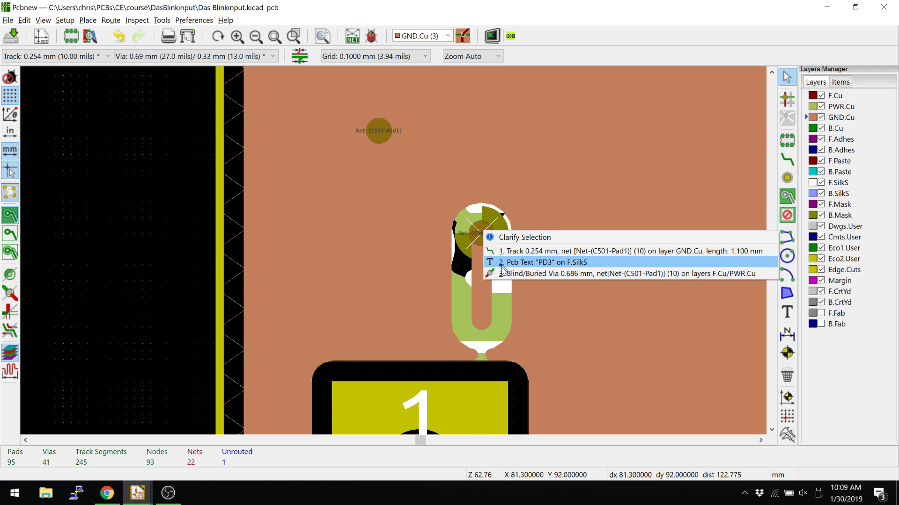
{"action": "left_click", "coordinate": [506, 273]}
{"action": "double_click", "coordinate": [483, 237]}
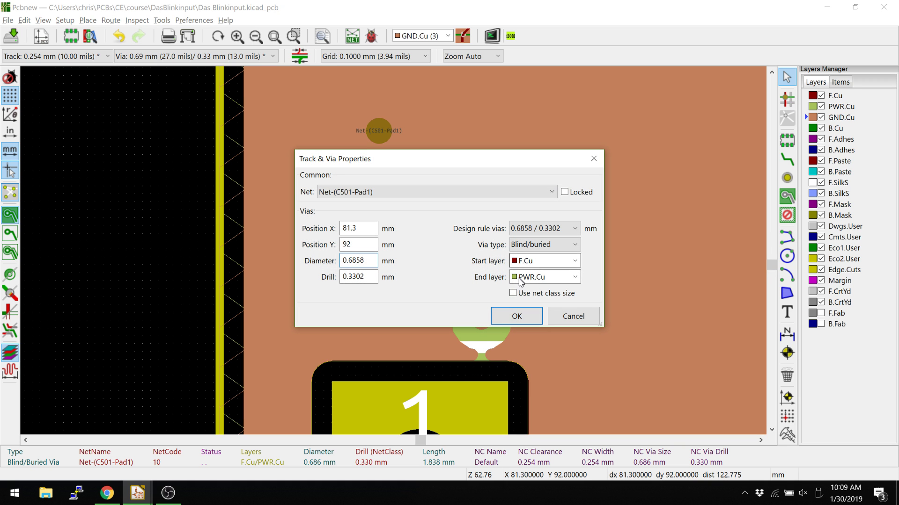
{"action": "left_click", "coordinate": [522, 261]}
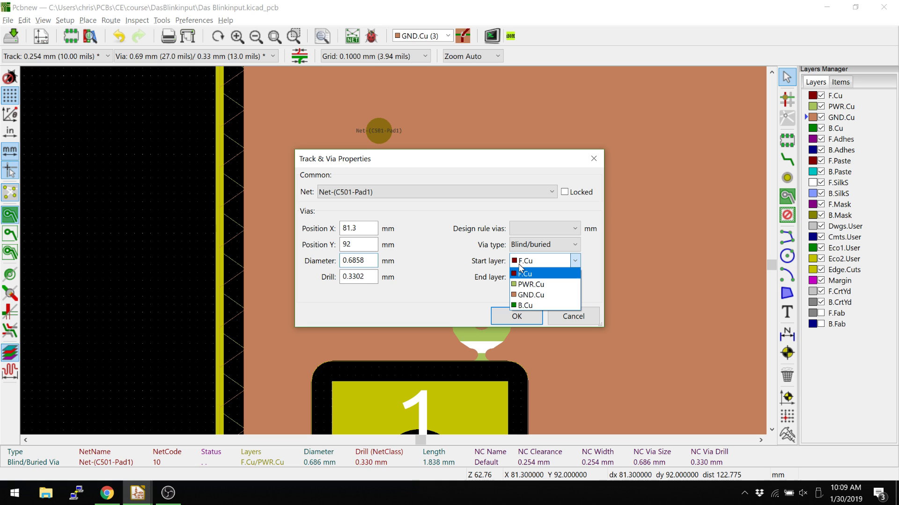
{"action": "left_click", "coordinate": [529, 284]}
{"action": "left_click", "coordinate": [543, 277]}
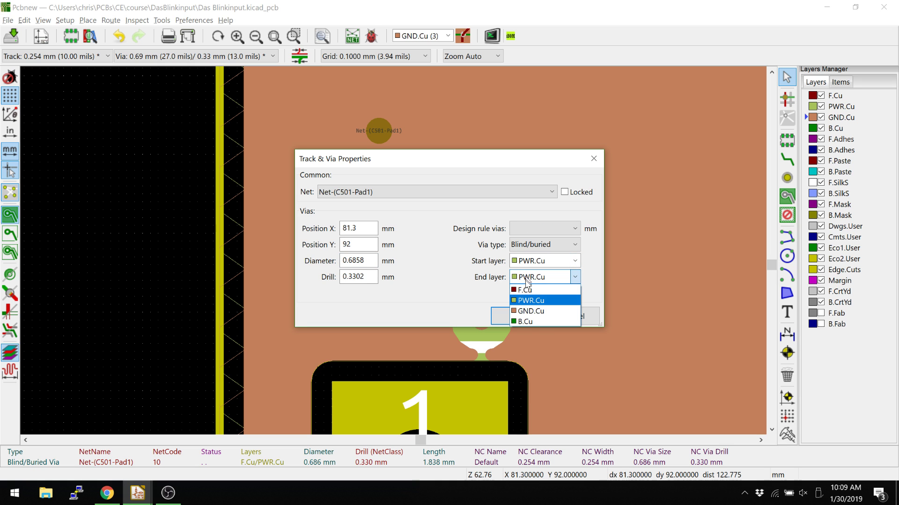
{"action": "left_click", "coordinate": [527, 311]}
{"action": "left_click", "coordinate": [527, 314]}
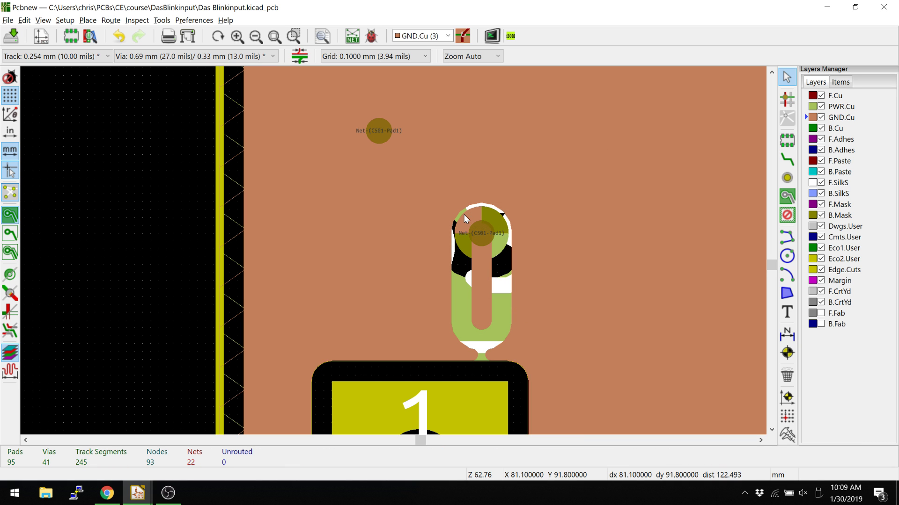
View the via barrels edge-on in the 3D Viewer, then bring up the Corelis vias diagram
{"action": "key", "text": "alt+Tab"}
{"action": "key", "text": "alt+Tab"}
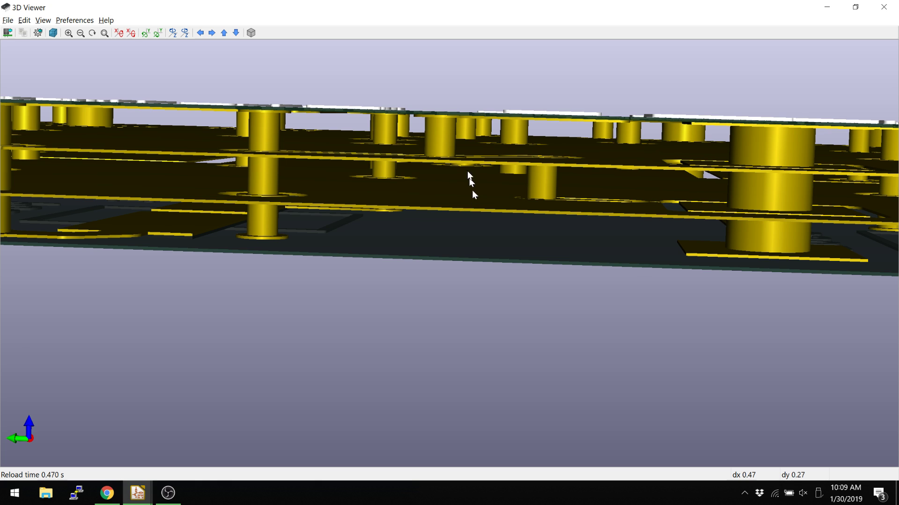
{"action": "left_click_drag", "start_coordinate": [472, 190], "coordinate": [484, 154]}
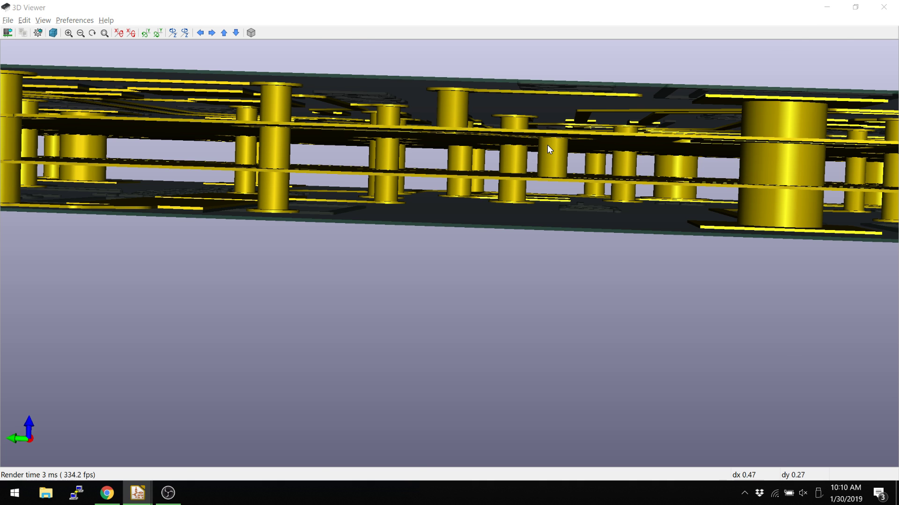
{"action": "key", "text": "alt+Tab"}
{"action": "key", "text": "alt+Tab"}
{"action": "key", "text": "alt+Tab"}
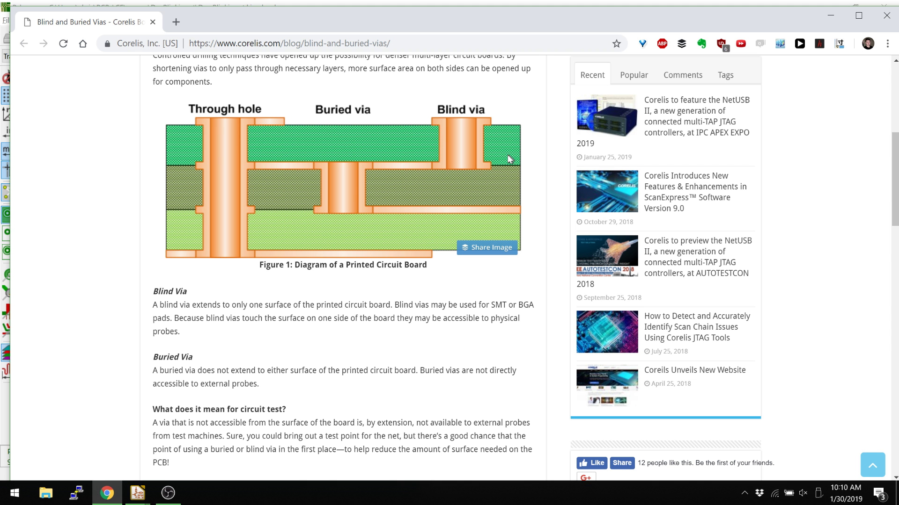
{"action": "key", "text": "alt+Tab"}
{"action": "key", "text": "alt+Tab"}
{"action": "key", "text": "alt+Tab"}
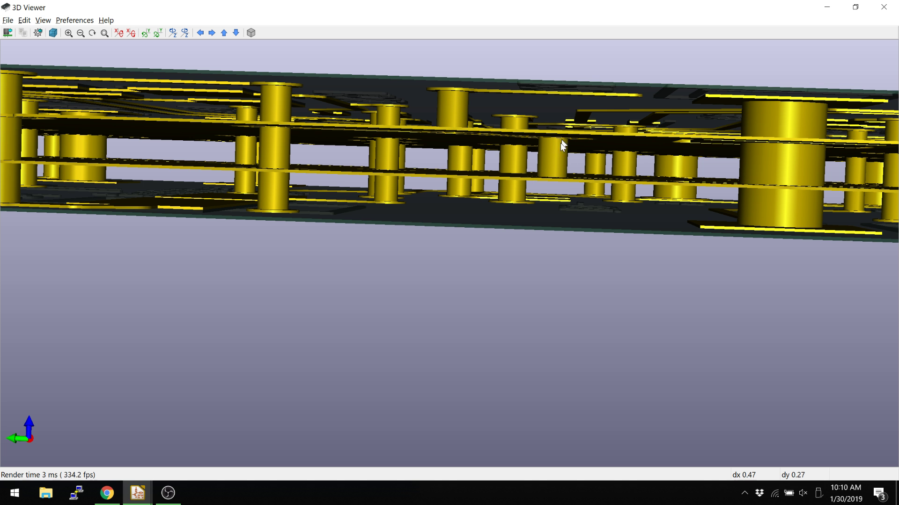
Orbit the 3D board from an underside tilt to edge-on views, comparing the via barrels
{"action": "left_click_drag", "start_coordinate": [555, 153], "coordinate": [559, 155]}
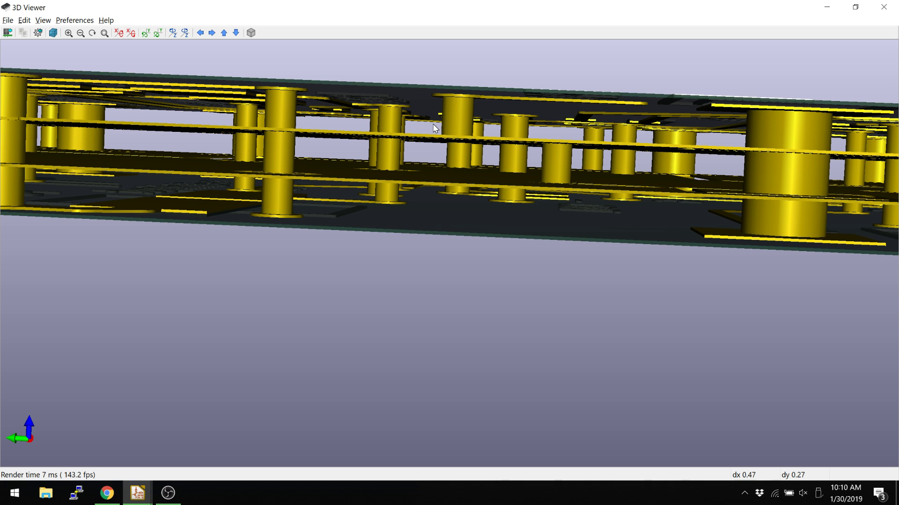
{"action": "left_click_drag", "start_coordinate": [428, 127], "coordinate": [317, 175]}
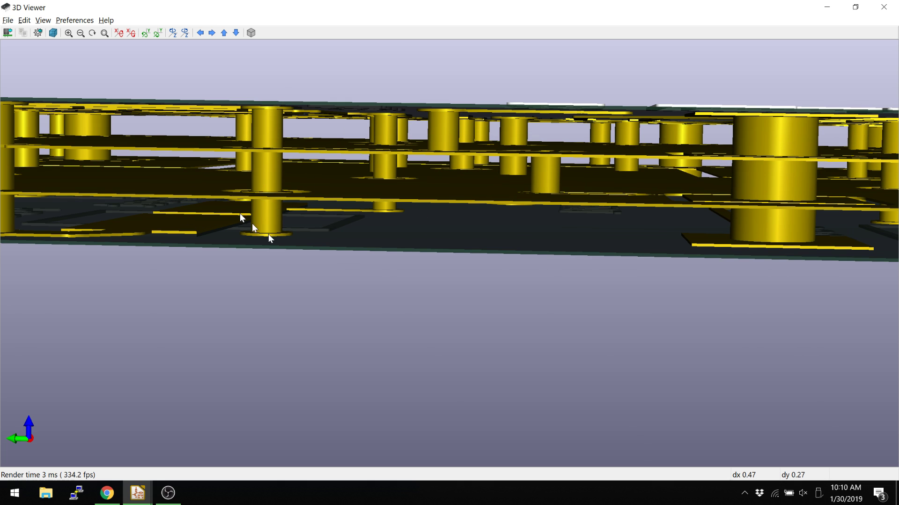
{"action": "mouse_move", "coordinate": [477, 164]}
{"action": "left_mouse_down"}
{"action": "mouse_move", "coordinate": [521, 167]}
{"action": "mouse_move", "coordinate": [485, 161]}
{"action": "left_mouse_up"}
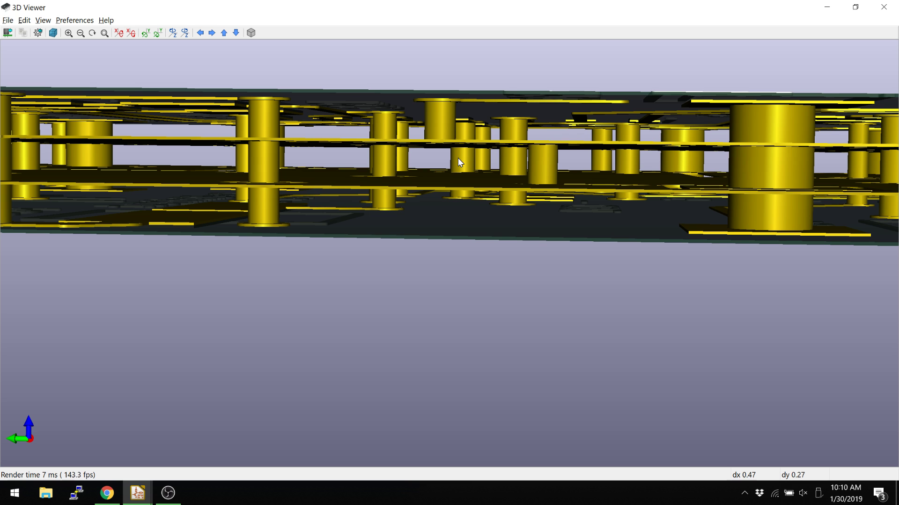